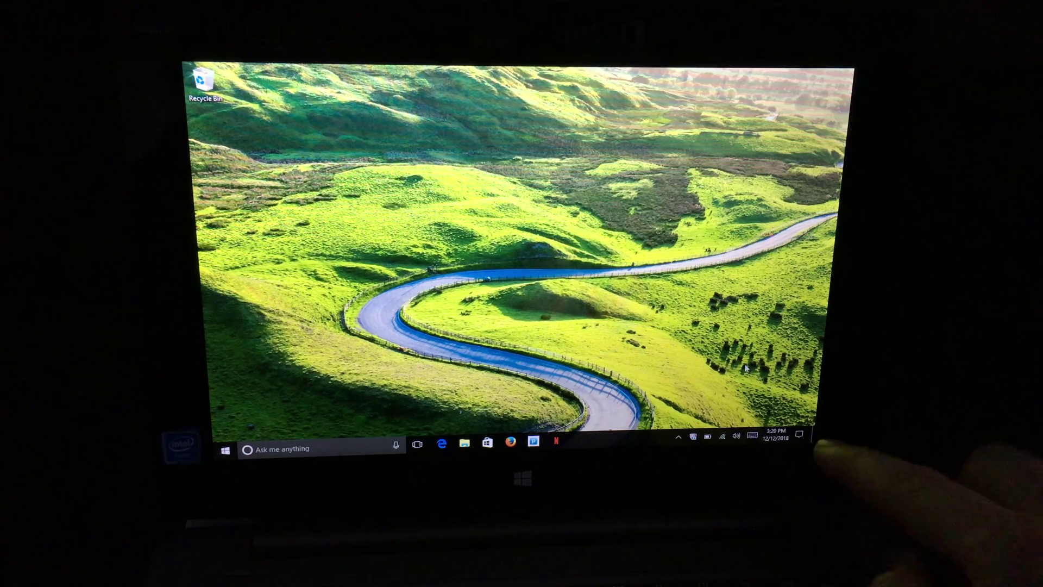
# Switch on Tablet mode from the Action Center so full-screen Start tiles appear.
pyautogui.click(799, 435)
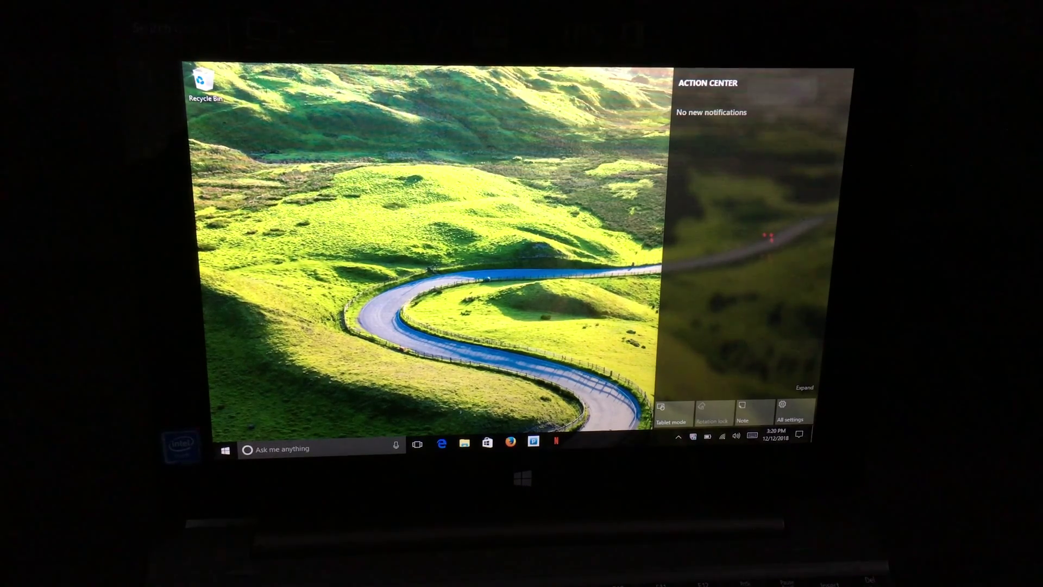
pyautogui.click(675, 412)
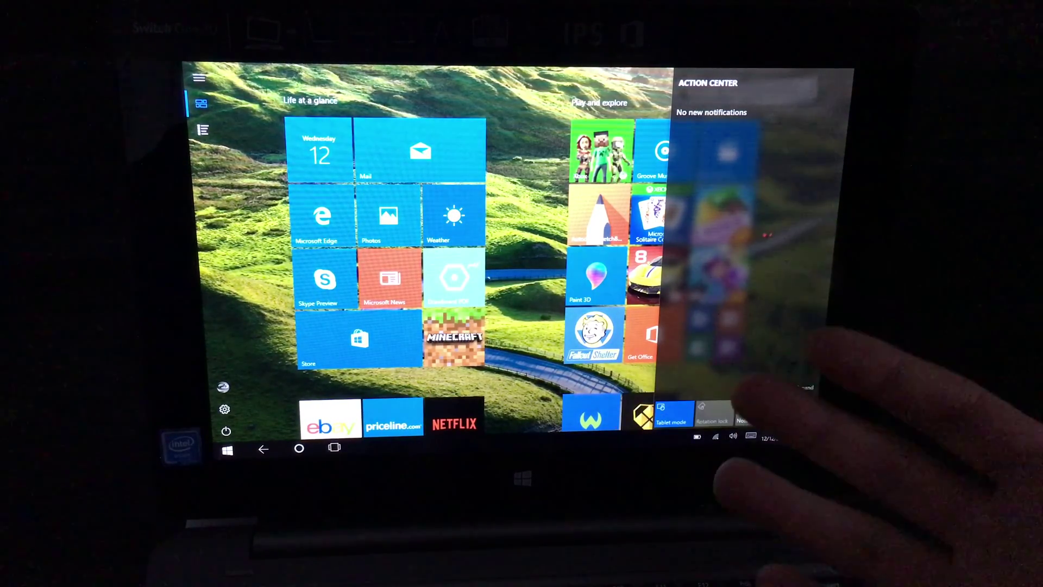
pyautogui.click(530, 317)
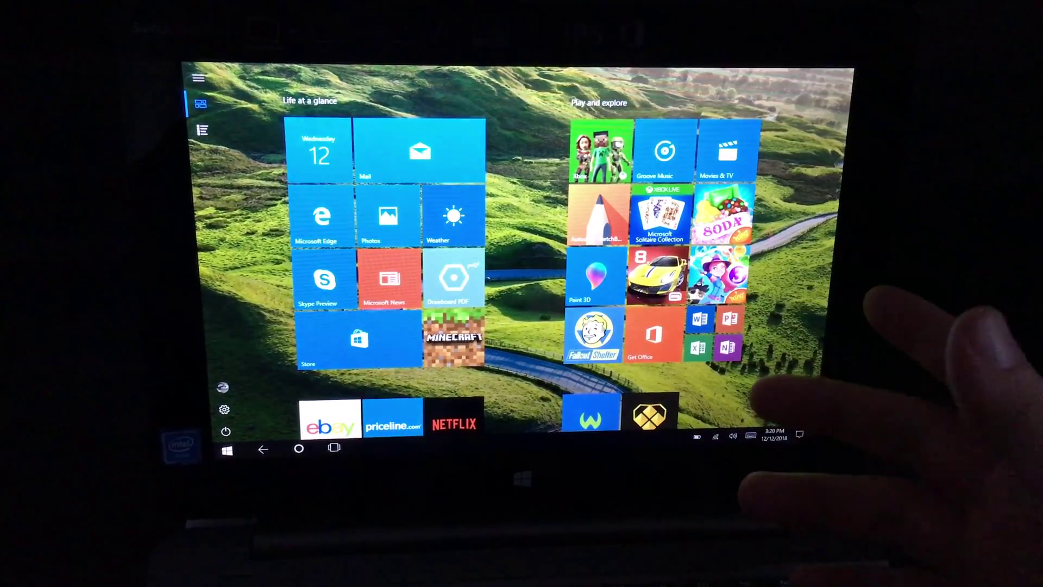
pyautogui.scroll(-2, 717, 326)
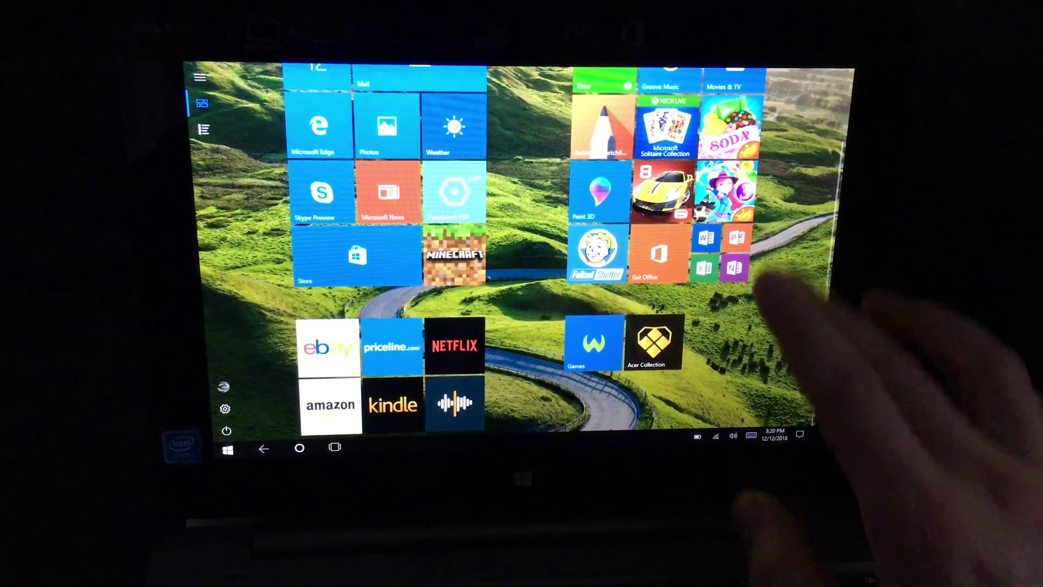
pyautogui.scroll(2, 717, 326)
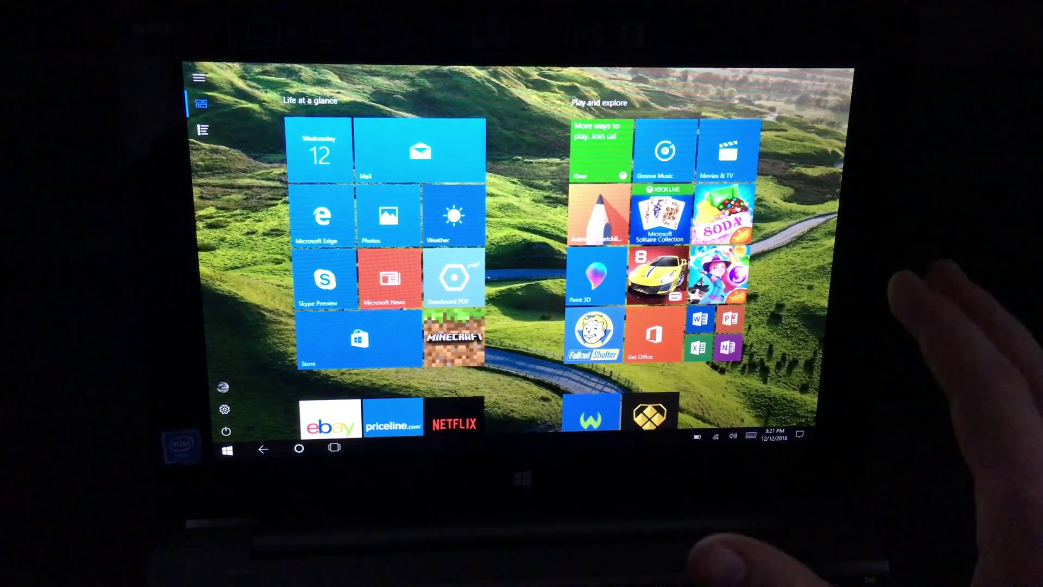
# Switch Tablet mode off from the Action Center and dismiss Start to reach the desktop.
pyautogui.click(800, 435)
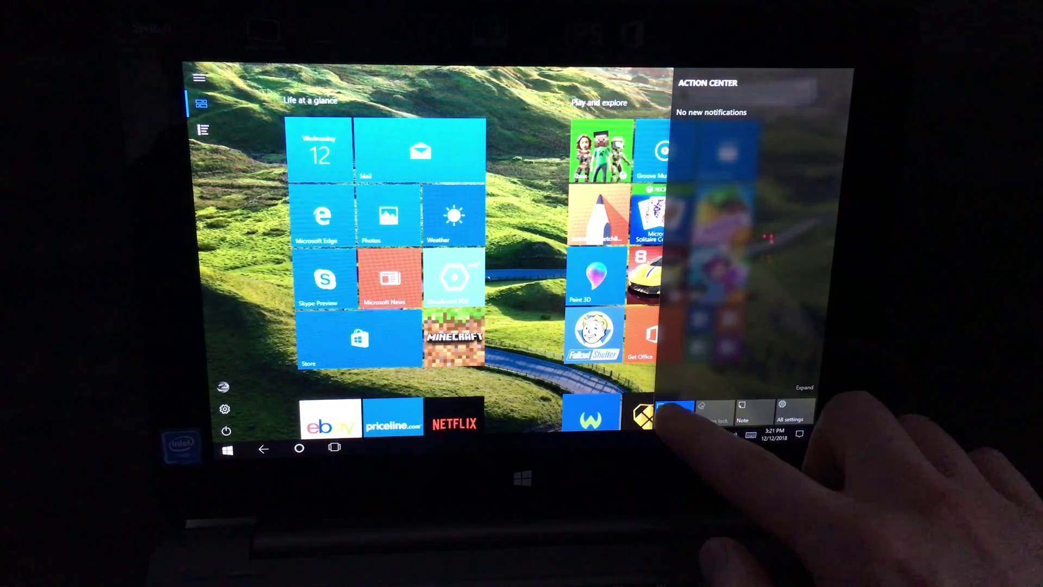
pyautogui.click(672, 411)
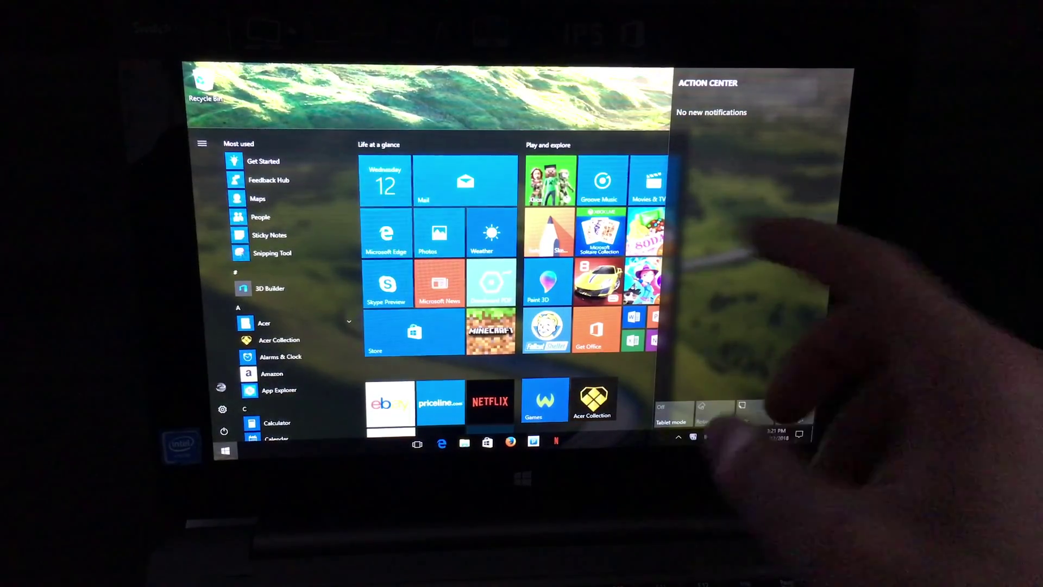
pyautogui.click(627, 106)
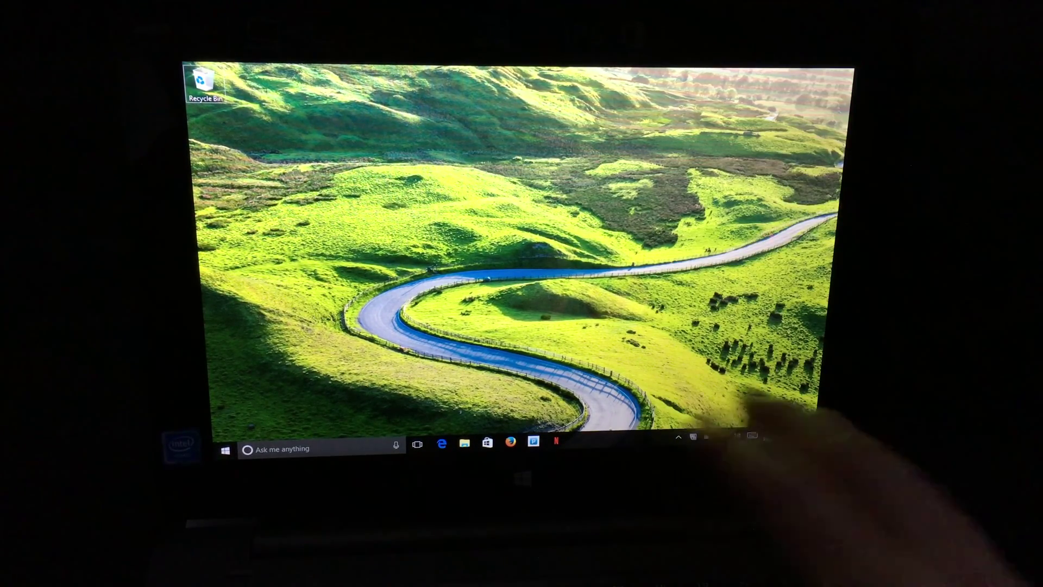
# Toggle the Action Center's Tablet mode tile on, then off, leaving the windowed Start menu.
pyautogui.click(800, 434)
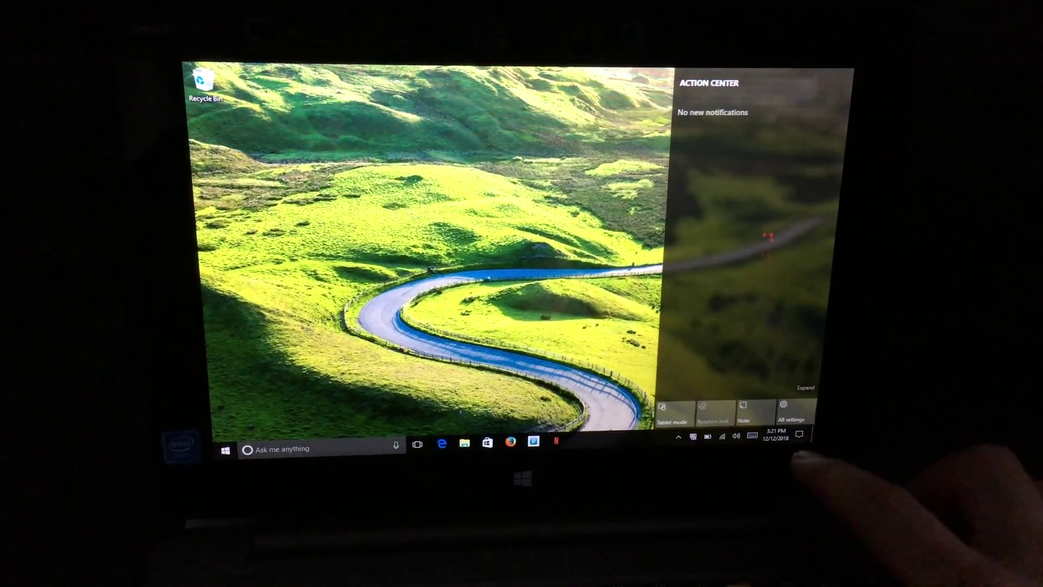
pyautogui.click(675, 411)
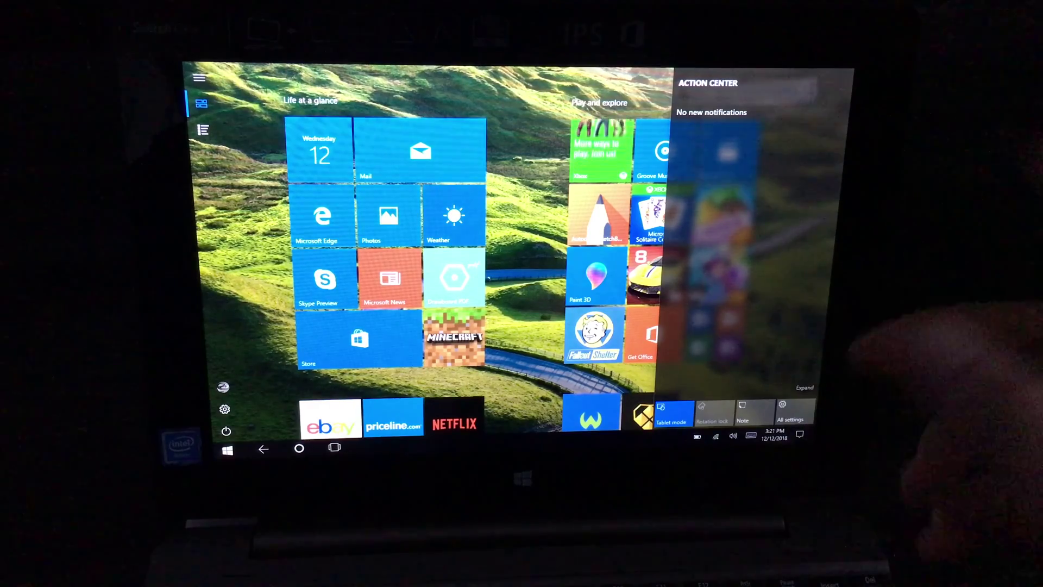
pyautogui.click(675, 412)
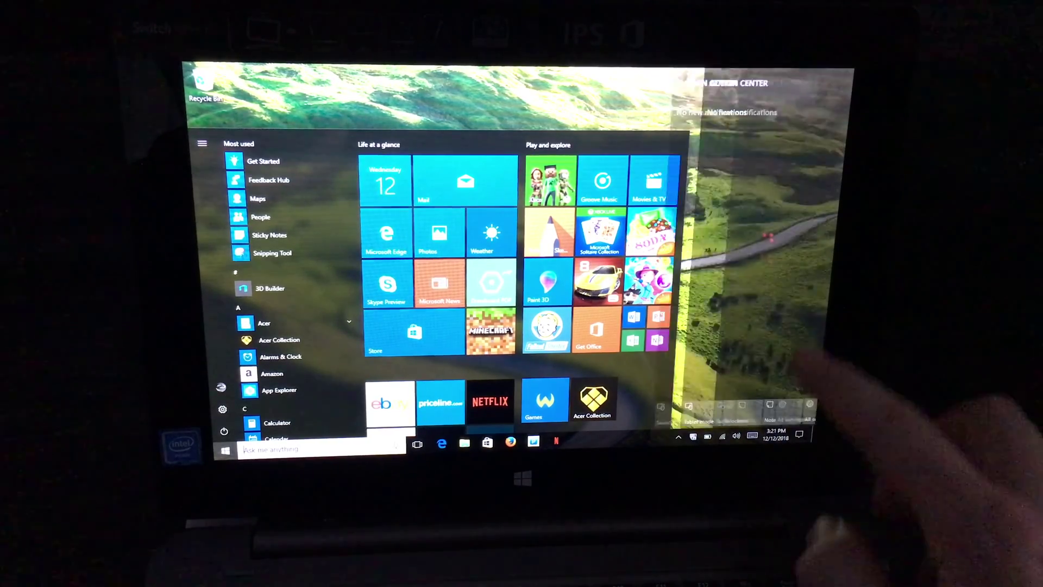
# Use the Note quick action, which triggers the new-app prompt for onenote-cmd.
pyautogui.click(743, 412)
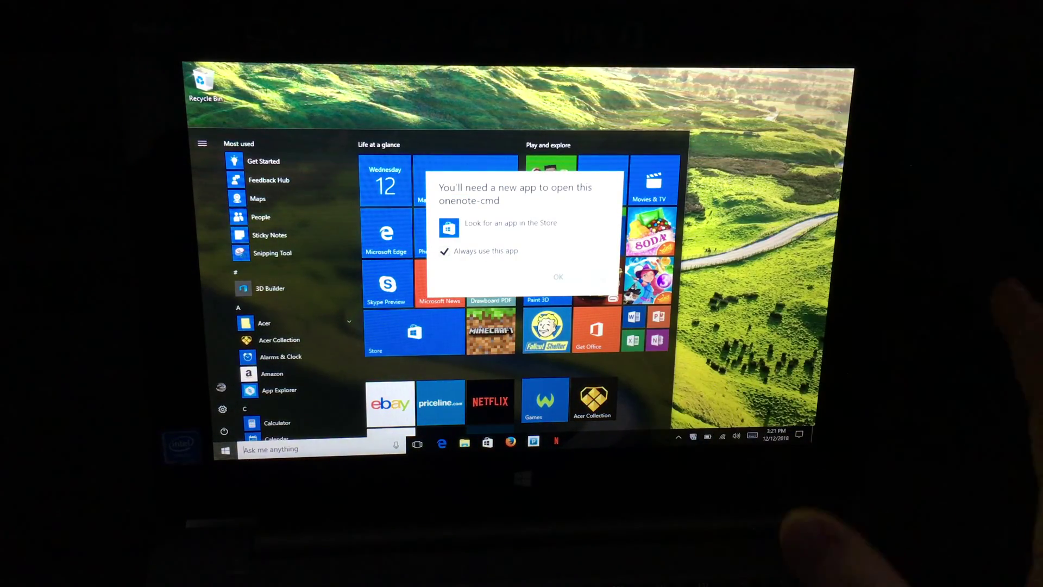